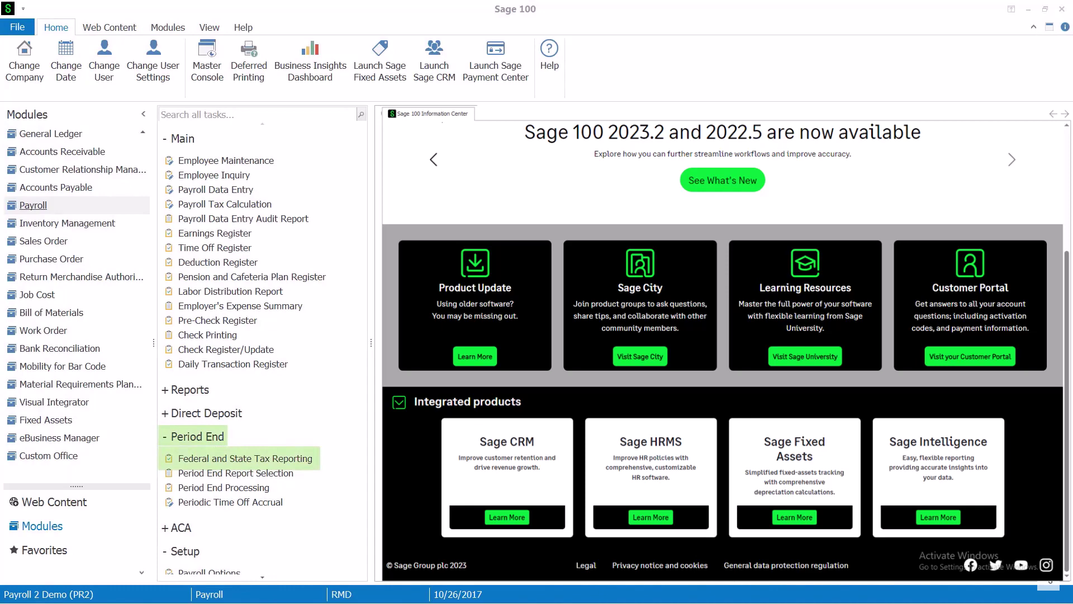
click(210, 465)
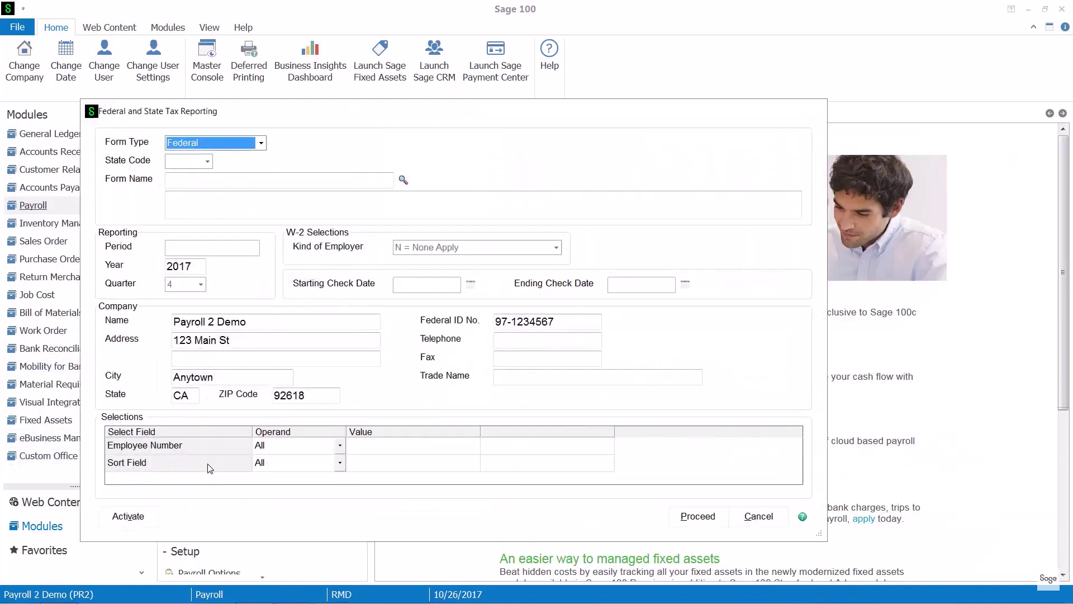
click(261, 143)
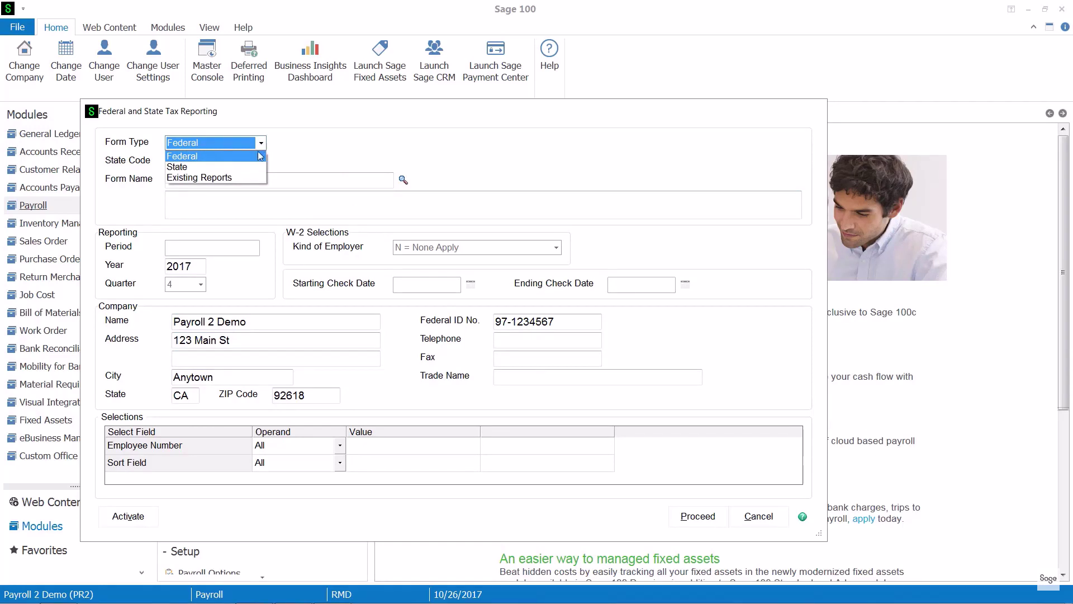
click(256, 168)
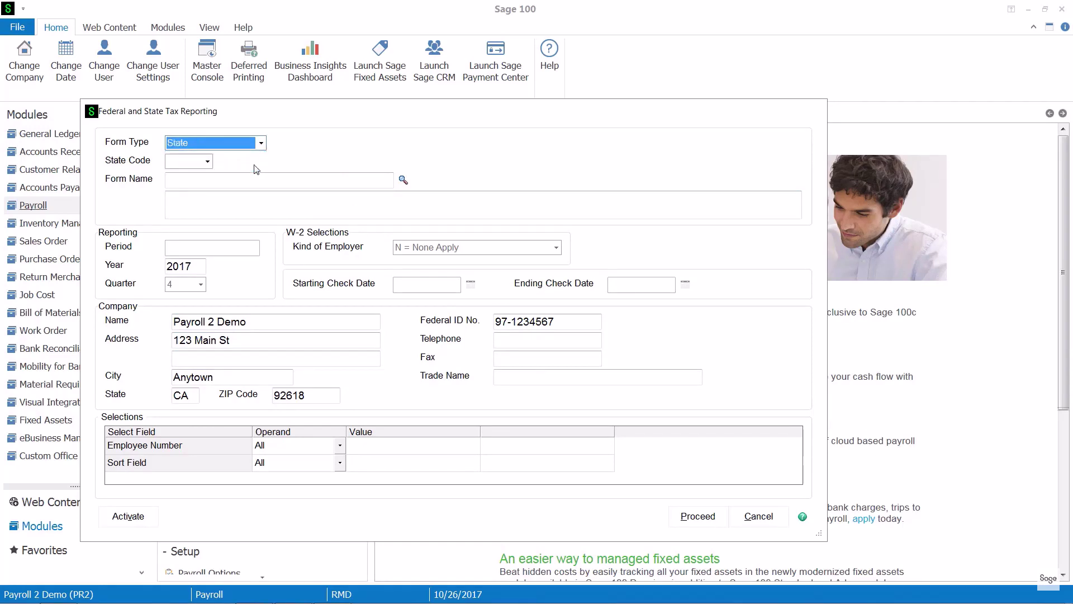
click(208, 162)
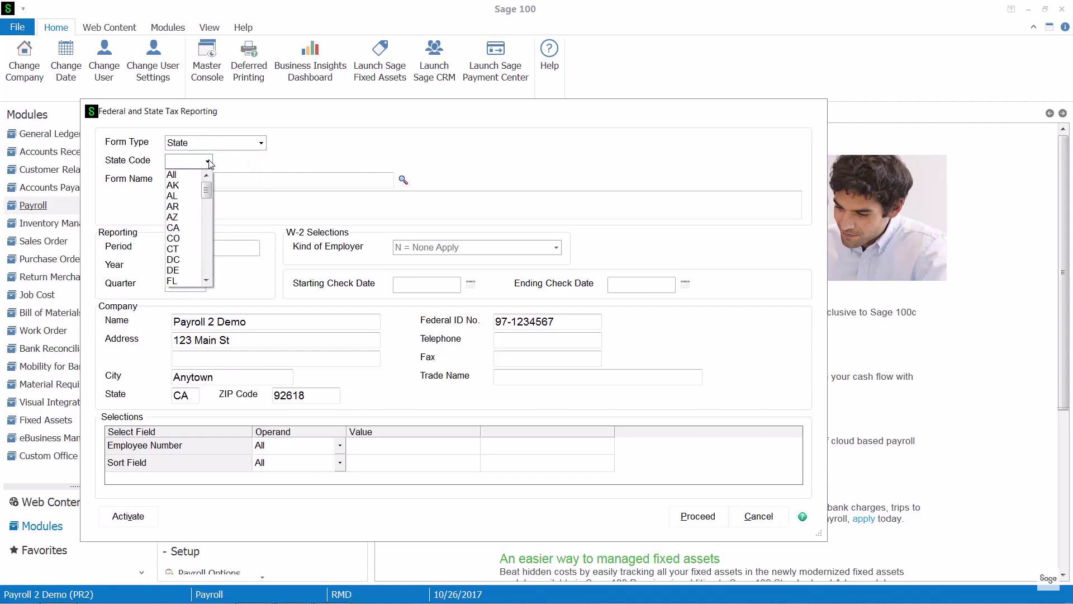
click(184, 228)
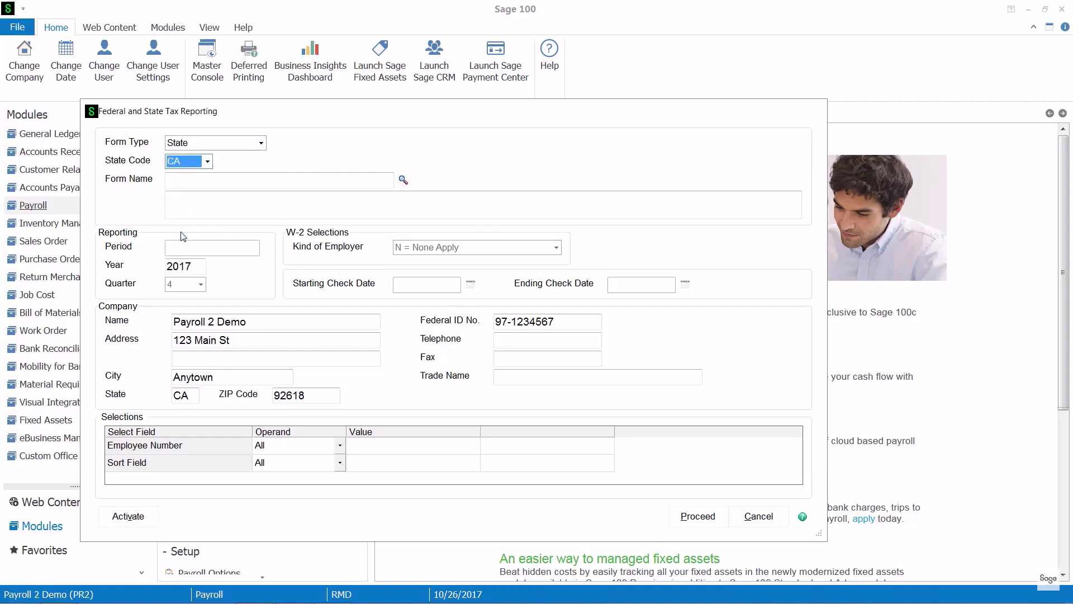
click(402, 181)
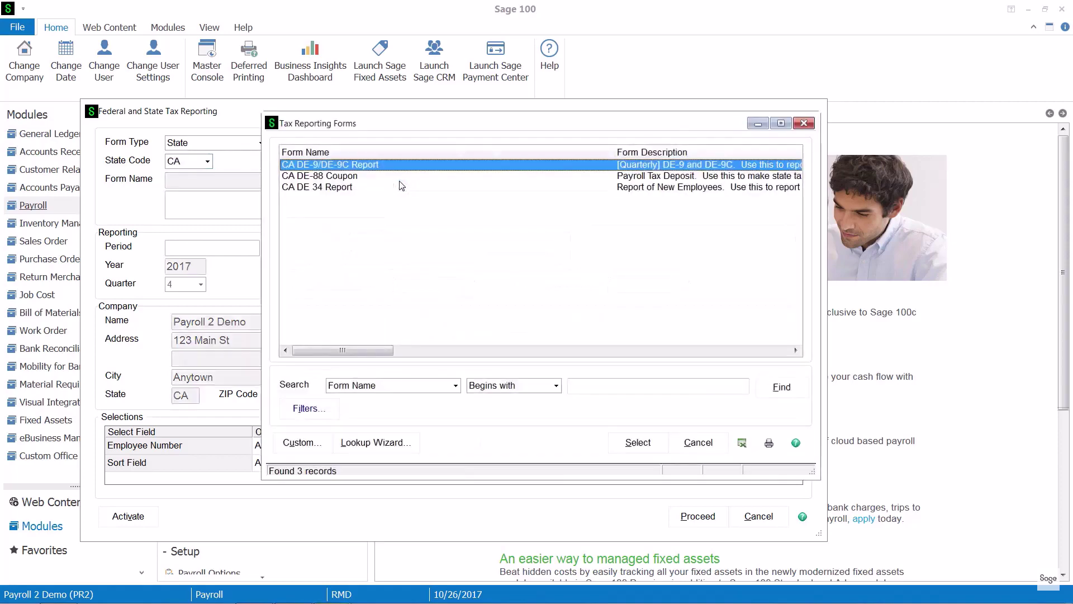
double_click(401, 167)
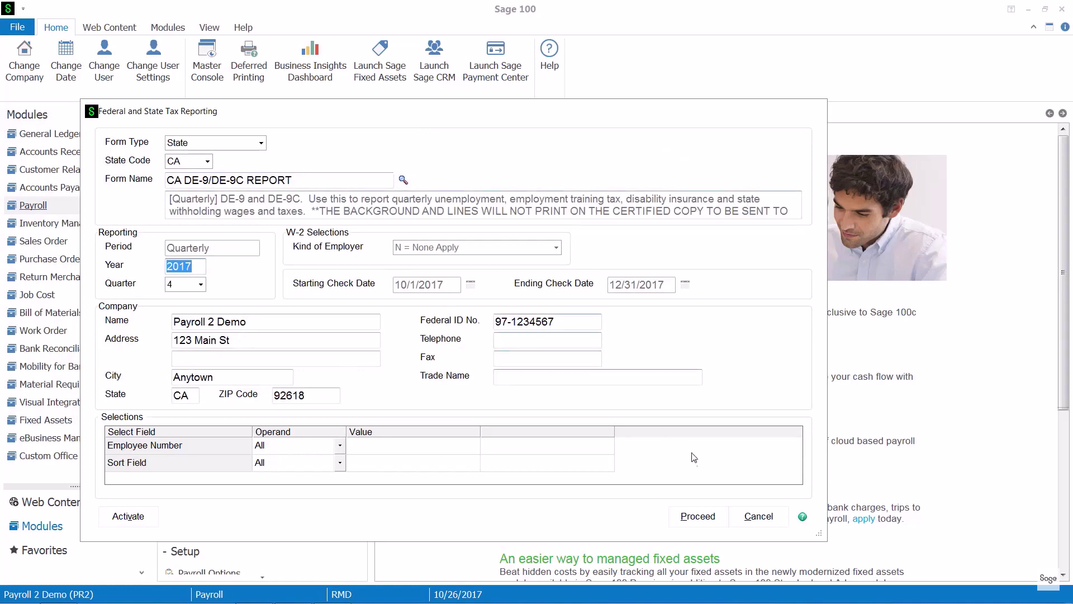
click(760, 516)
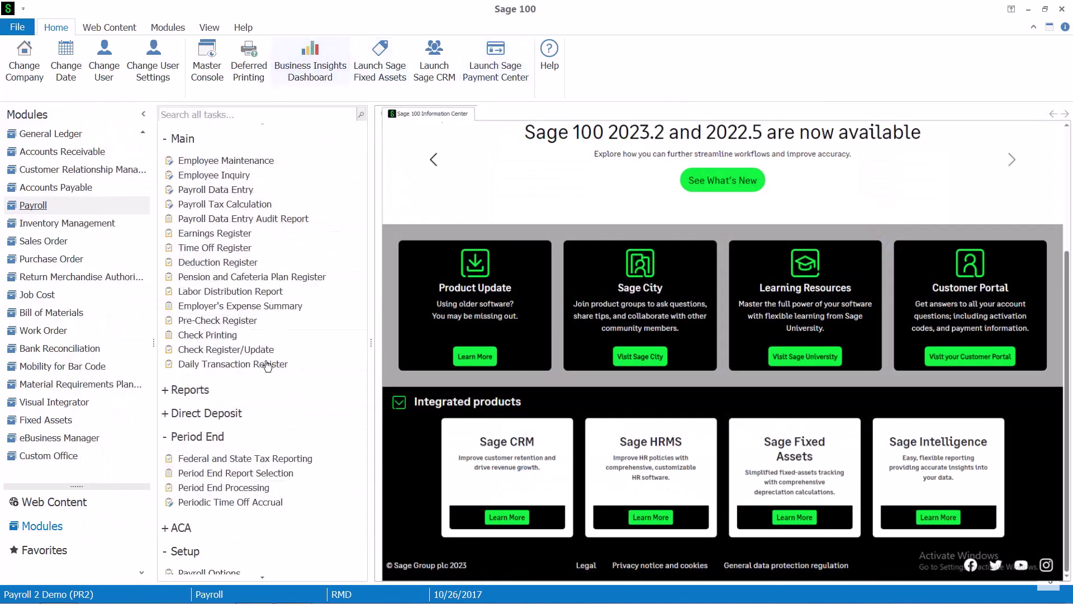
- In Federal and State Tax Reporting, choose the 2017 941-X Report for quarter 4 and proceed
click(287, 459)
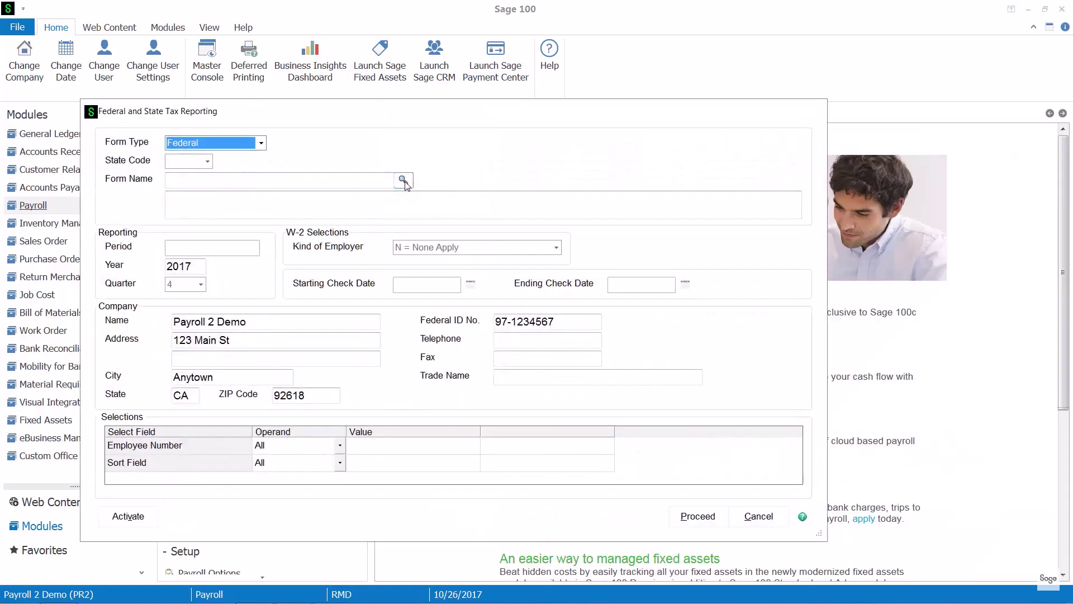
click(403, 179)
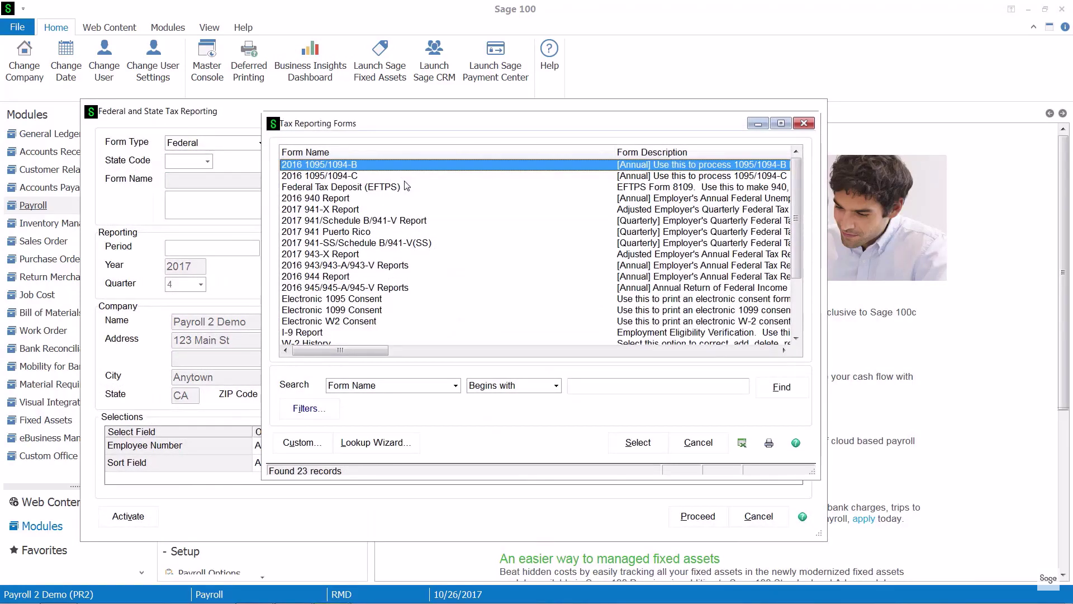
click(358, 210)
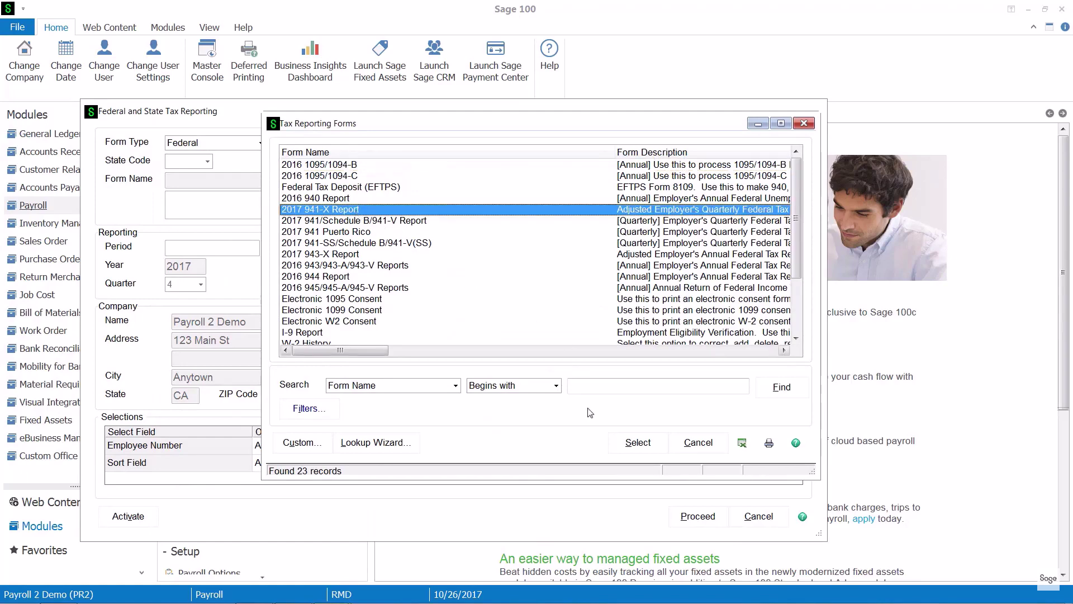
click(630, 444)
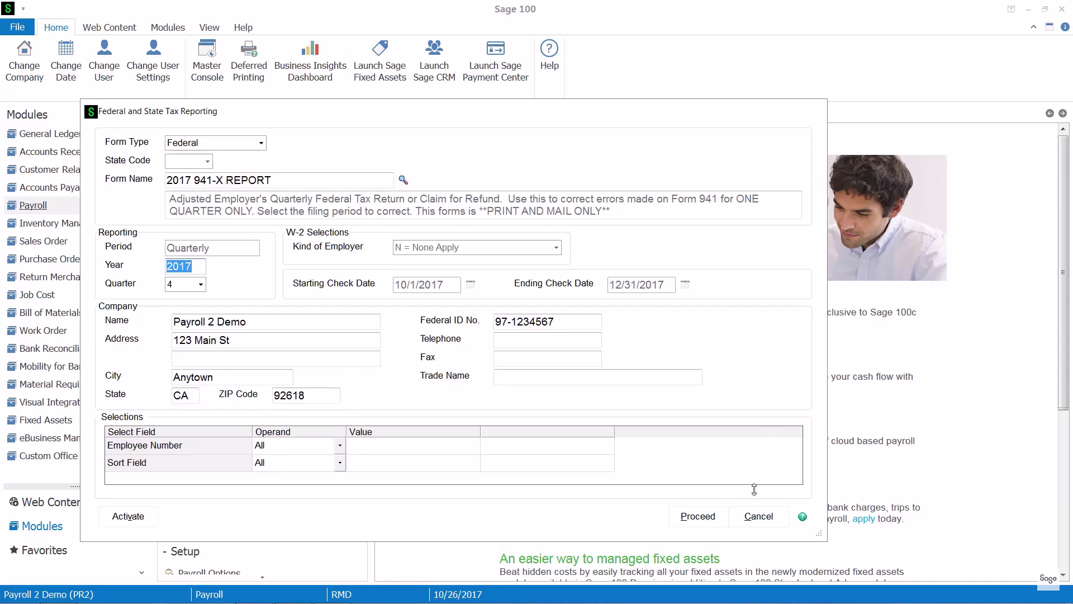
click(699, 515)
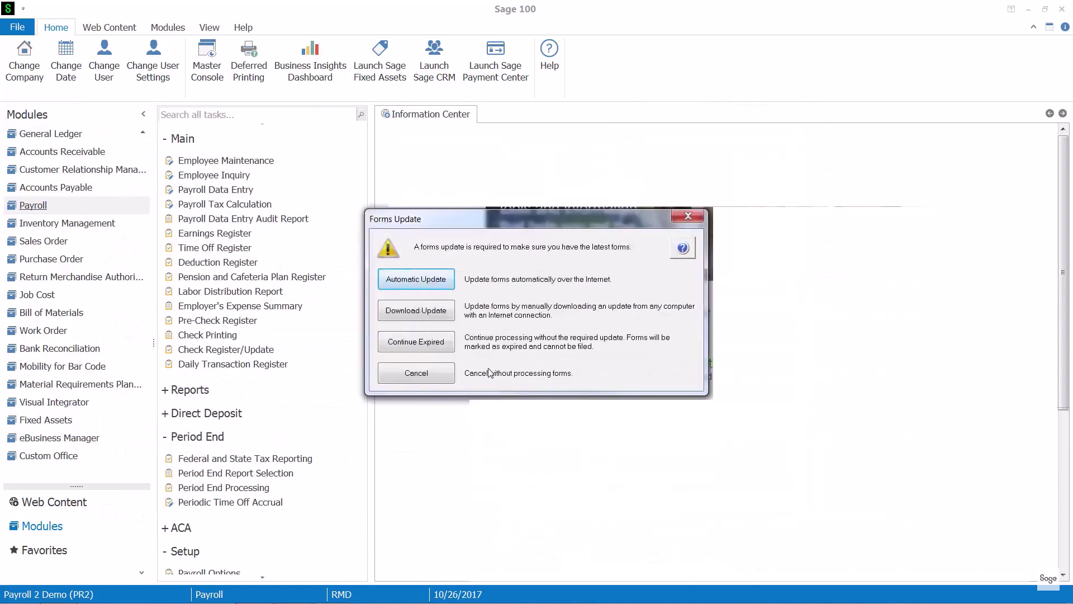
- Skip the forms update by continuing with the expired forms
click(427, 348)
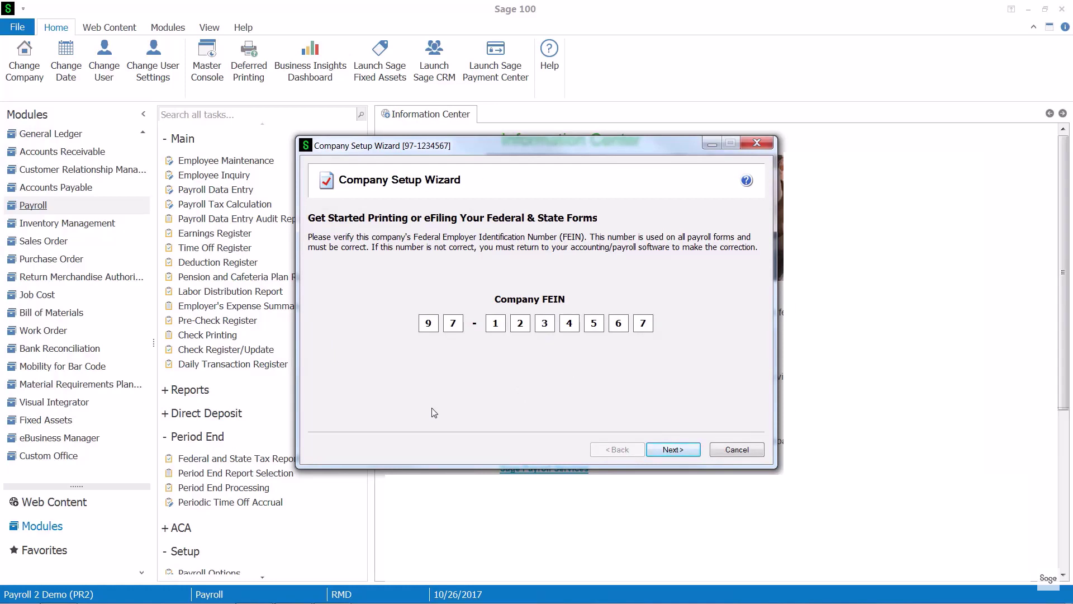
- Accept the FEIN and enter the company's phone number in the required Phone field
click(673, 450)
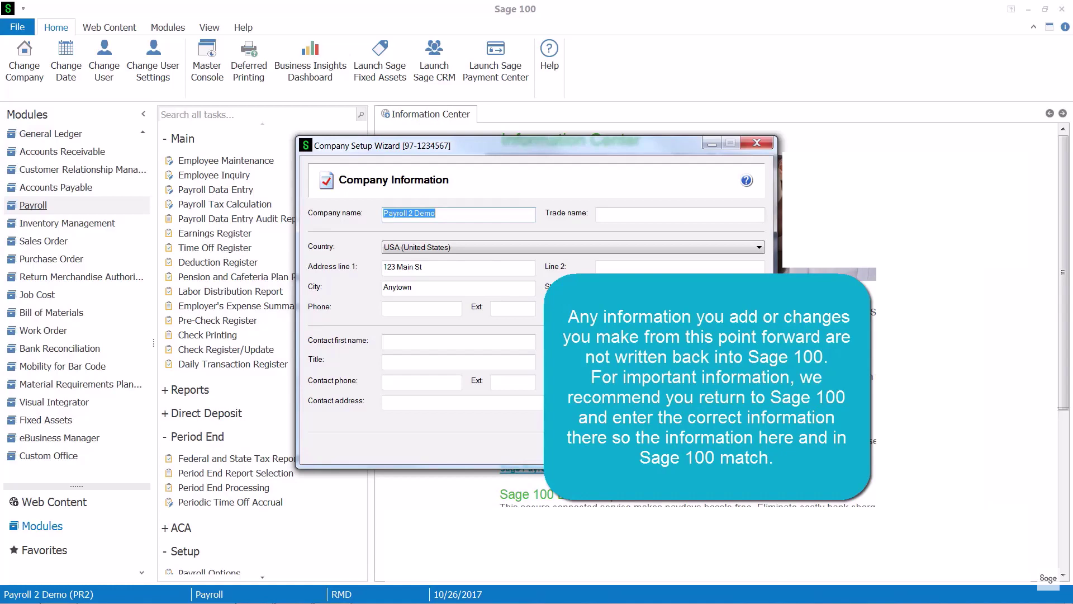
click(422, 308)
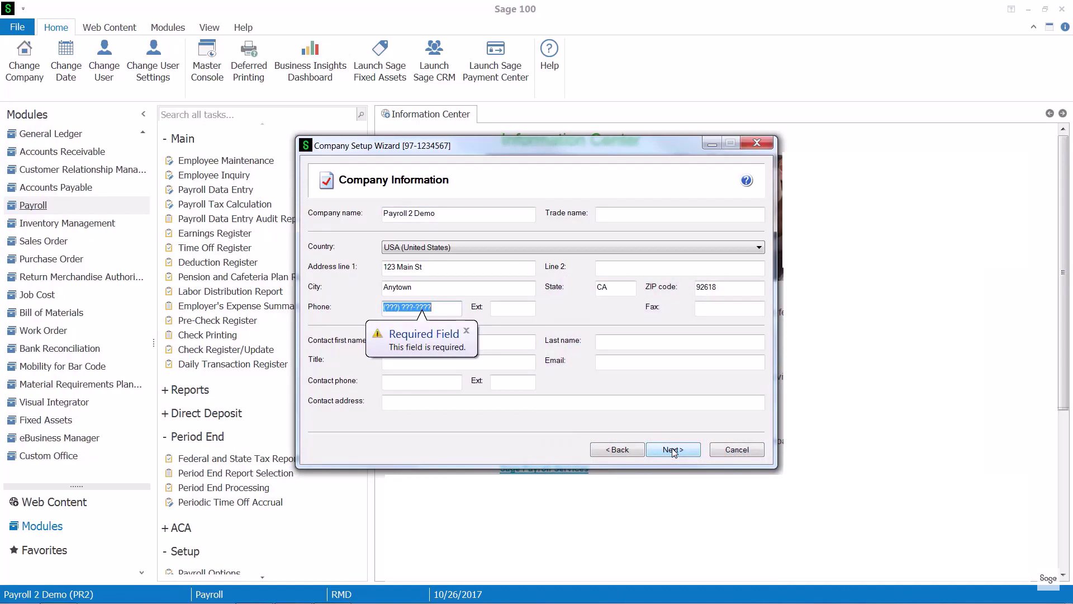
click(467, 331)
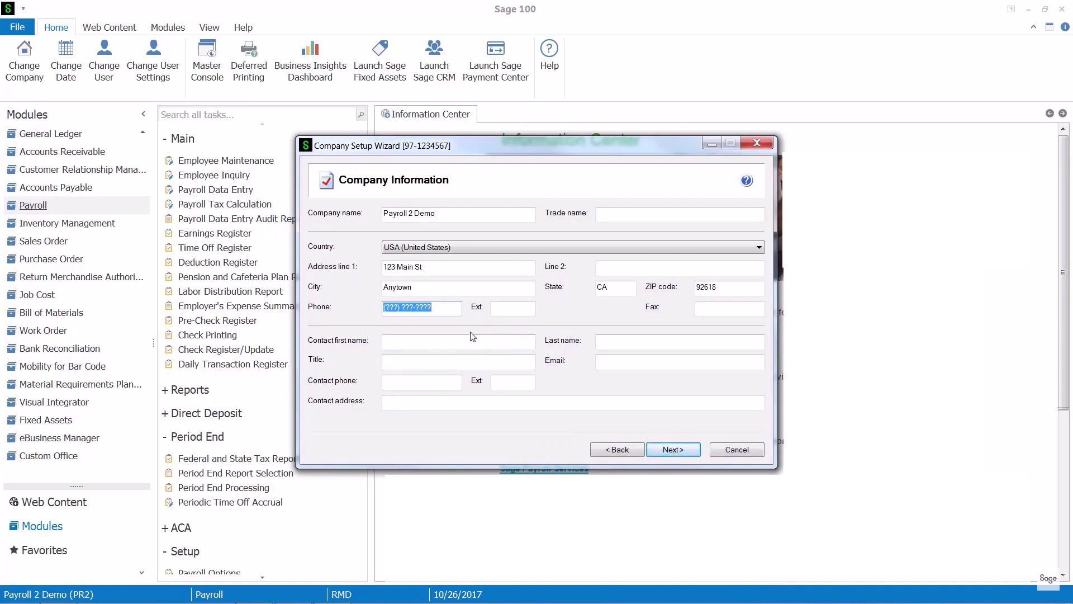
text(8005551212)
key(Return)
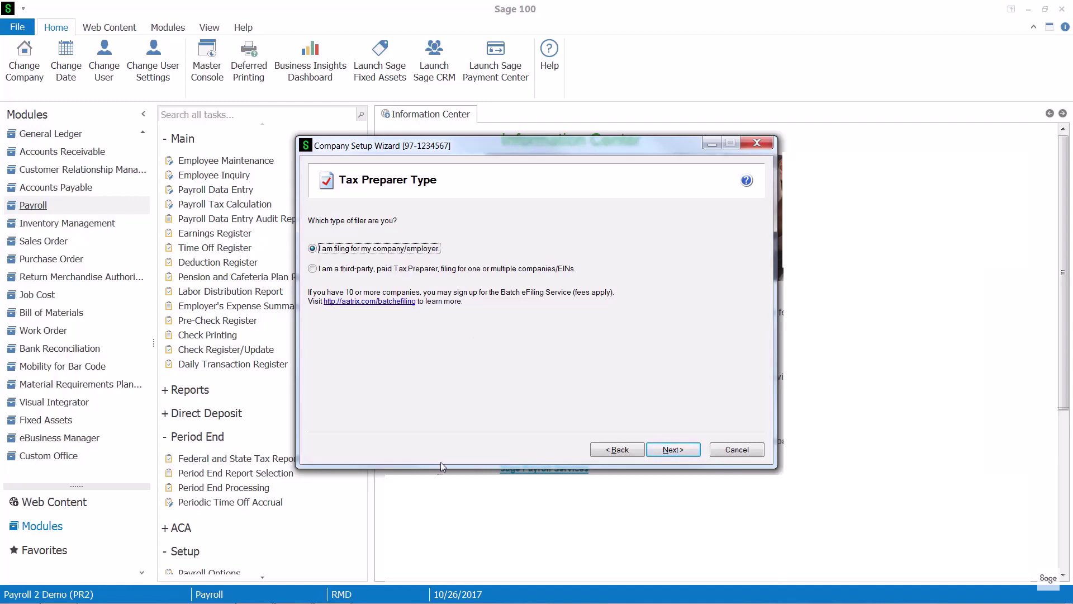
- Advance past the filer type and state/local tax pages to the Indiana tax account error
click(673, 450)
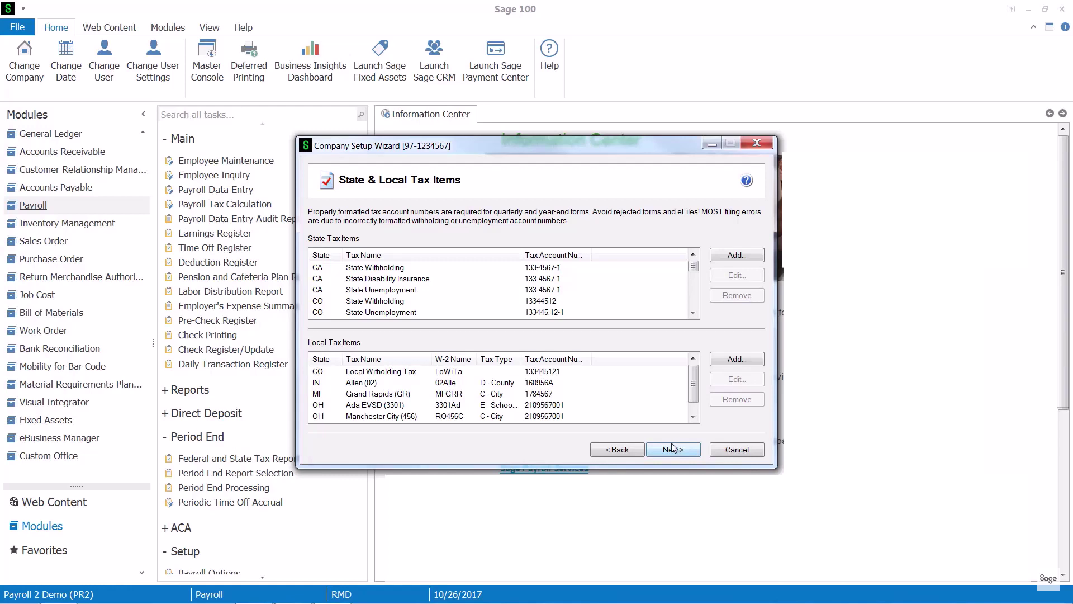
click(673, 449)
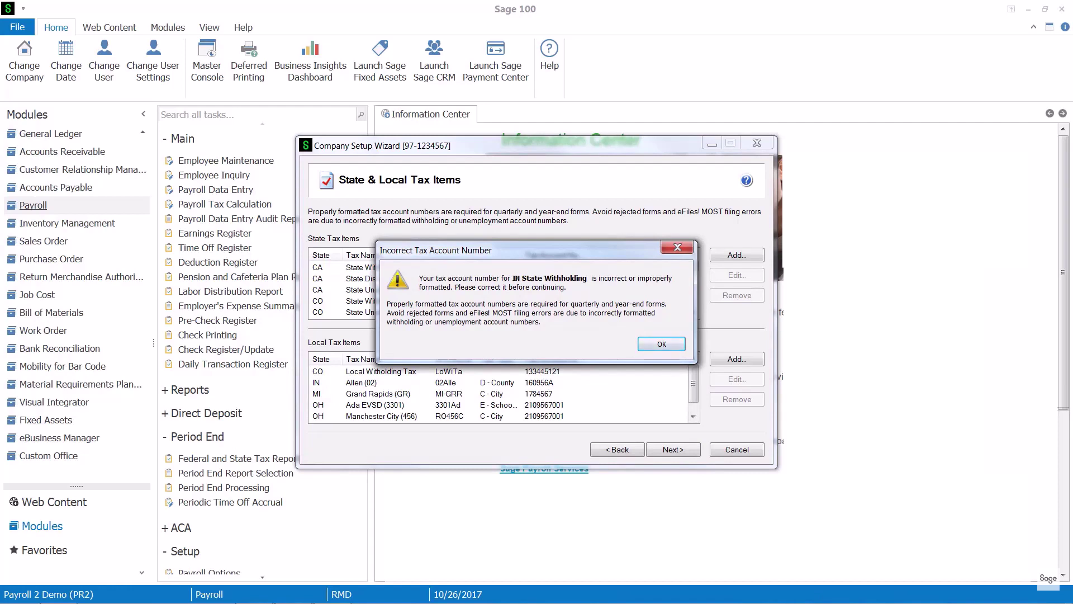
key(Return)
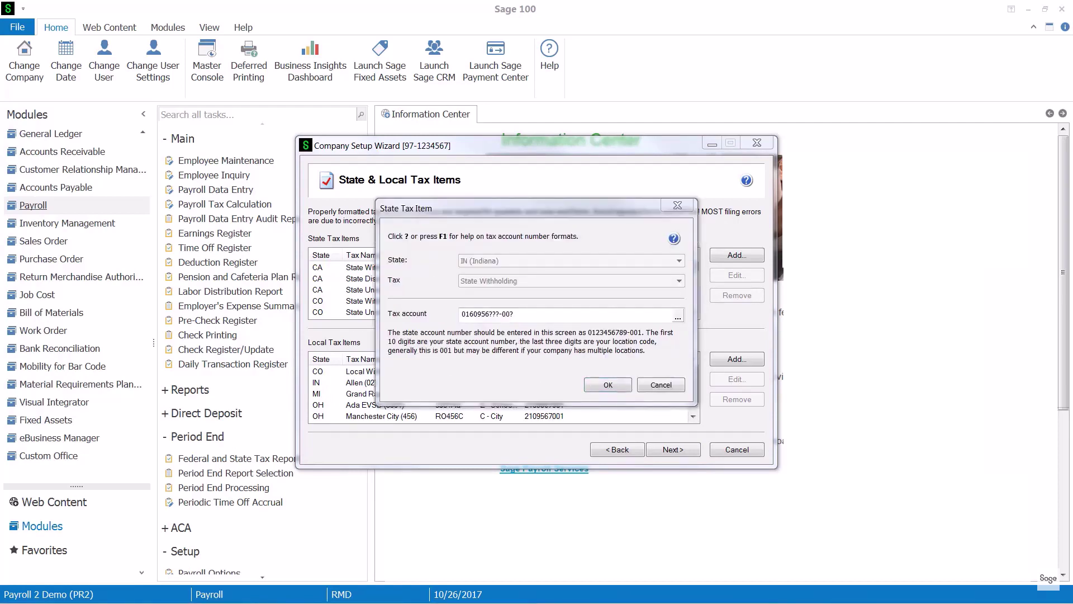
- Correct the Indiana withholding account number to 100-002 and continue past the MA warning
click(499, 314)
drag(499, 313, 489, 313)
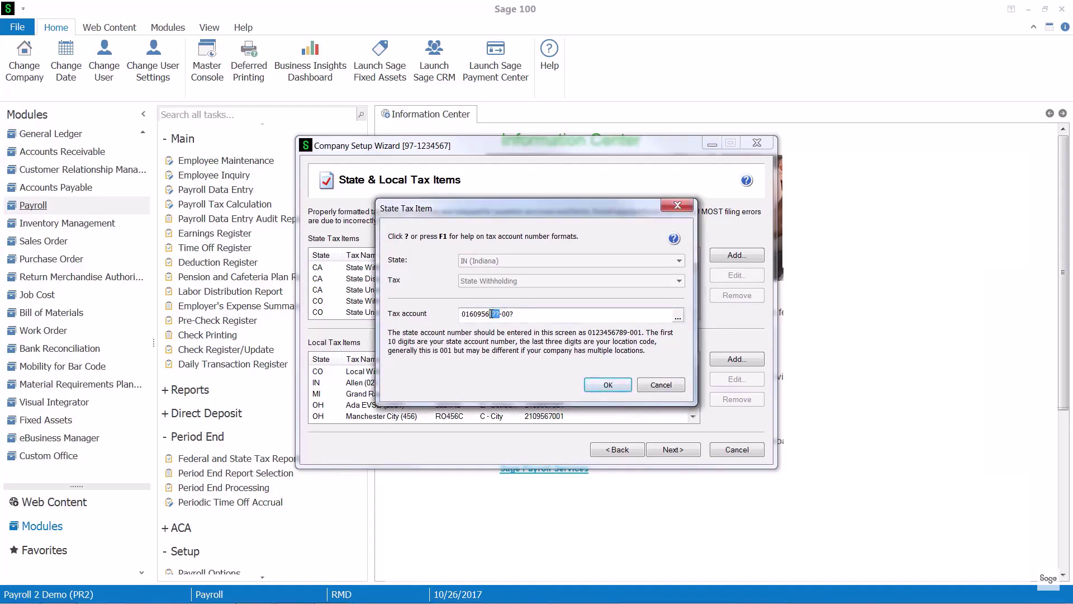
text(100-002)
click(619, 390)
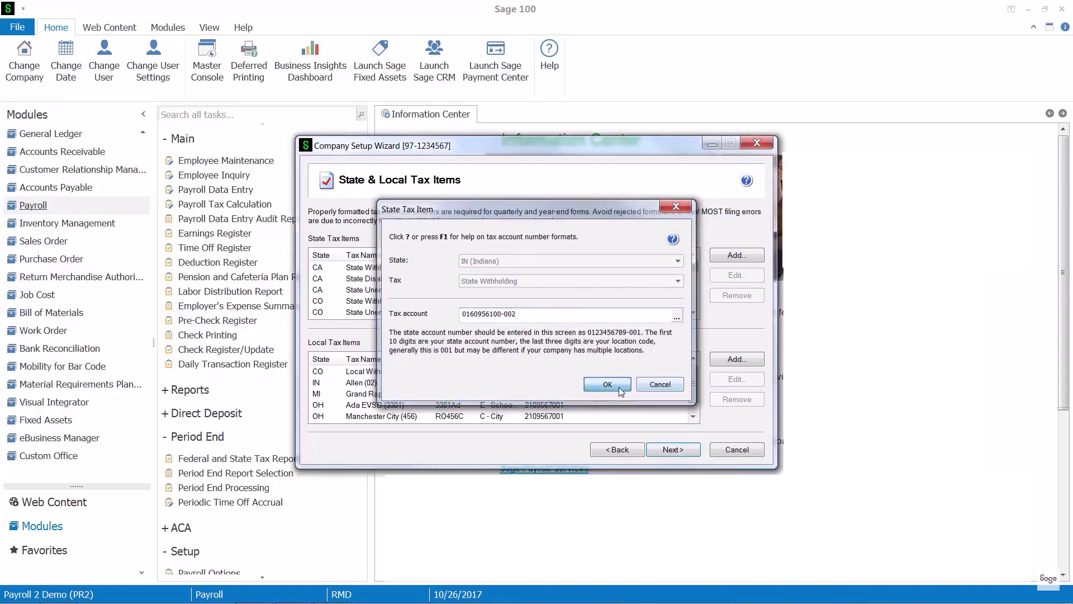
click(667, 450)
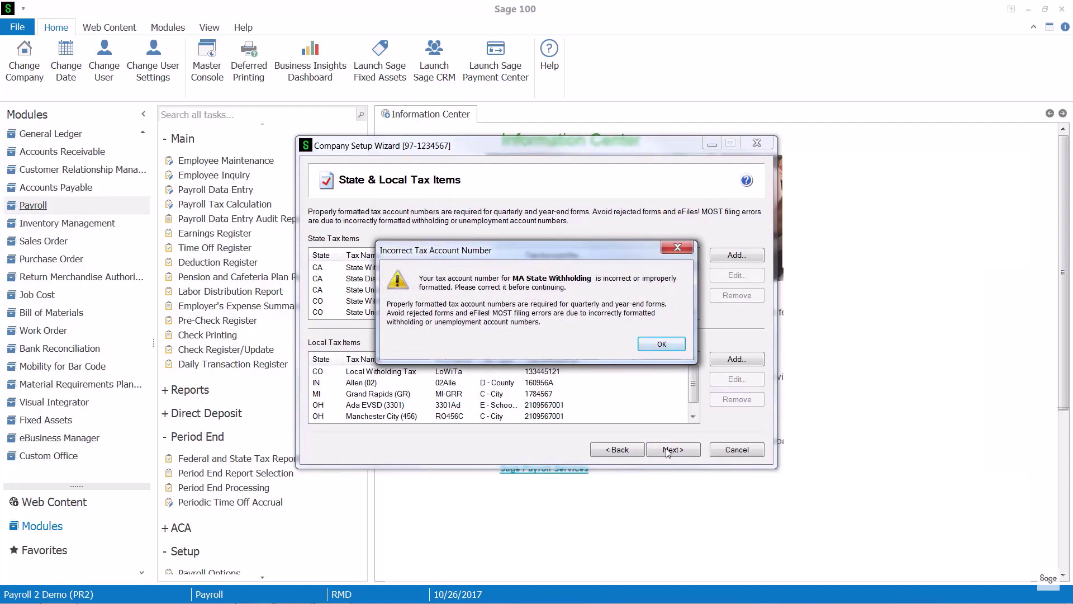
key(Return)
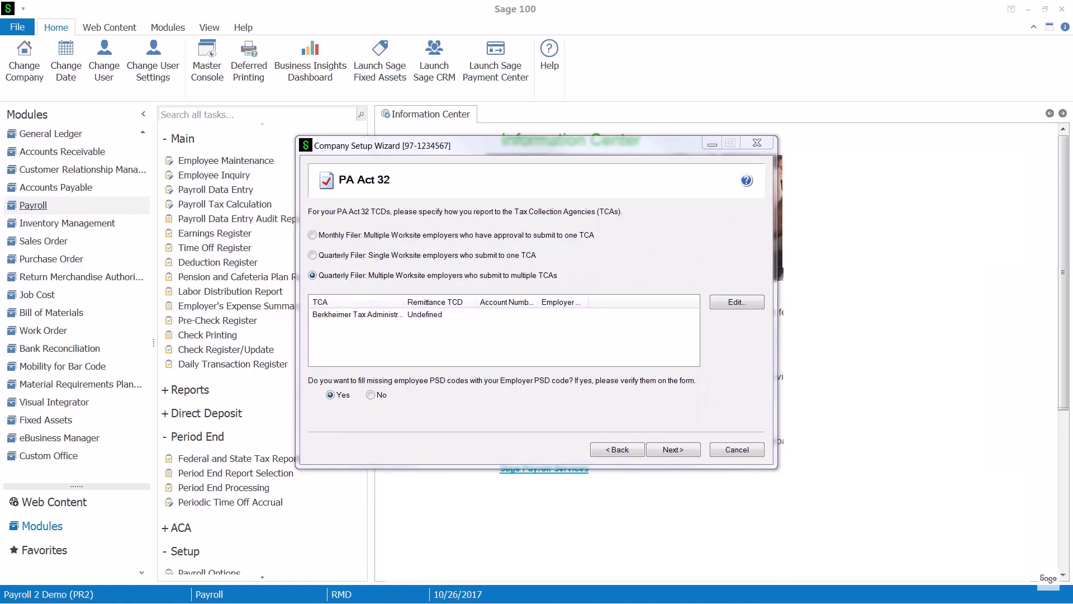
- Finish the PA Act 32 and payroll data file pages and dismiss the eFiling advertisement
key(Return)
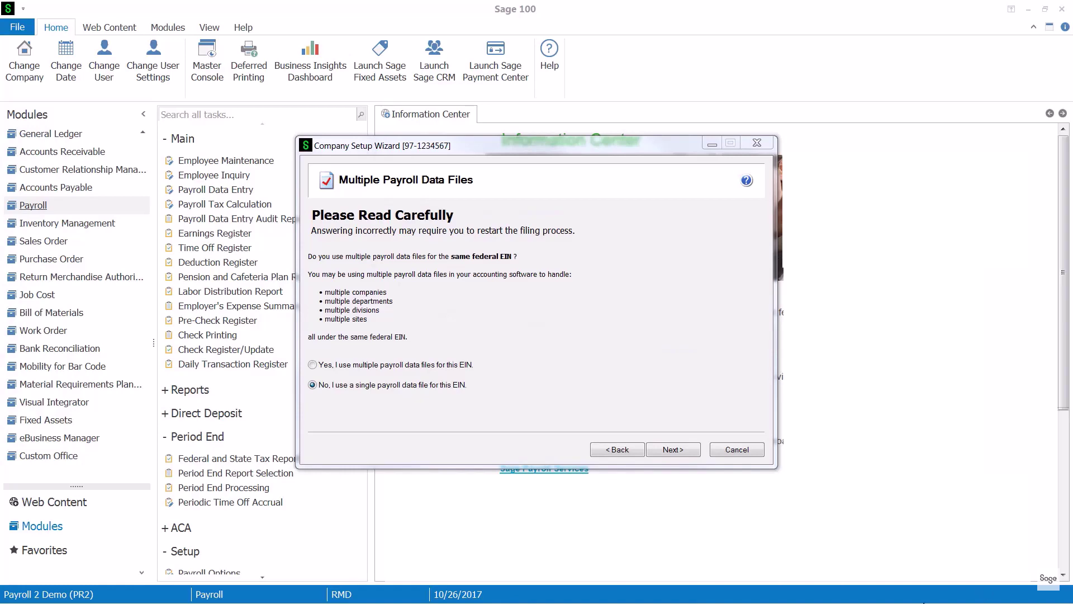
click(673, 449)
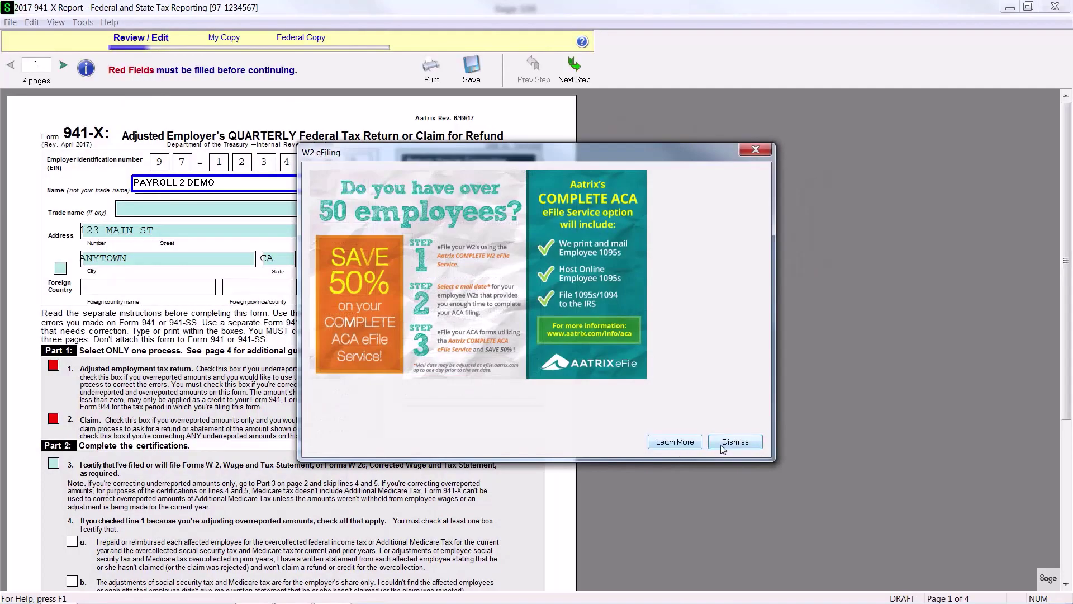
click(723, 444)
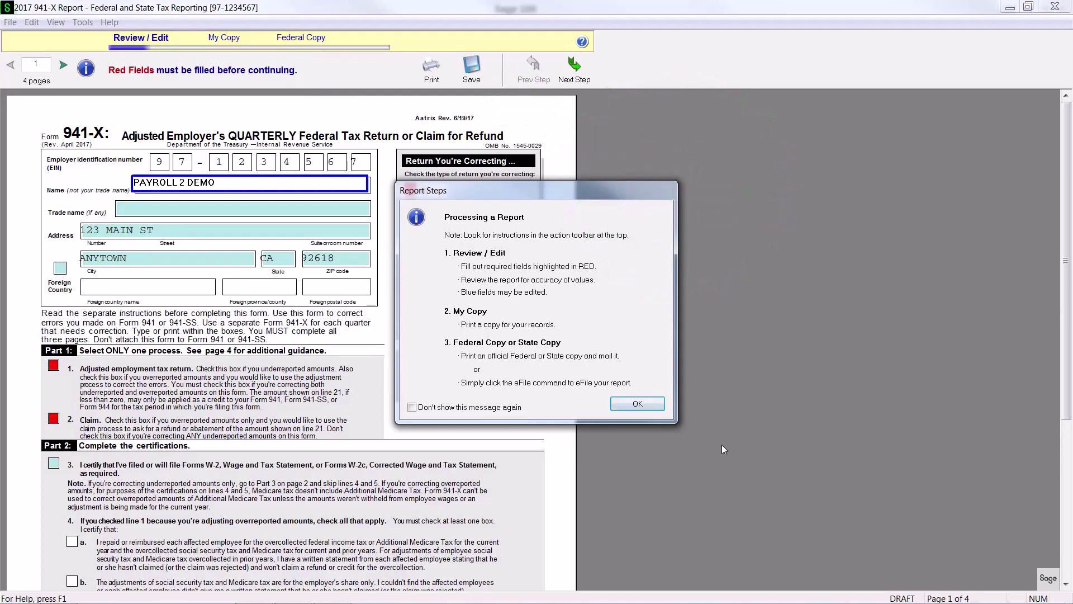
- Close the Report Steps note, not showing it again, and the Red Fields warning
click(412, 407)
click(637, 404)
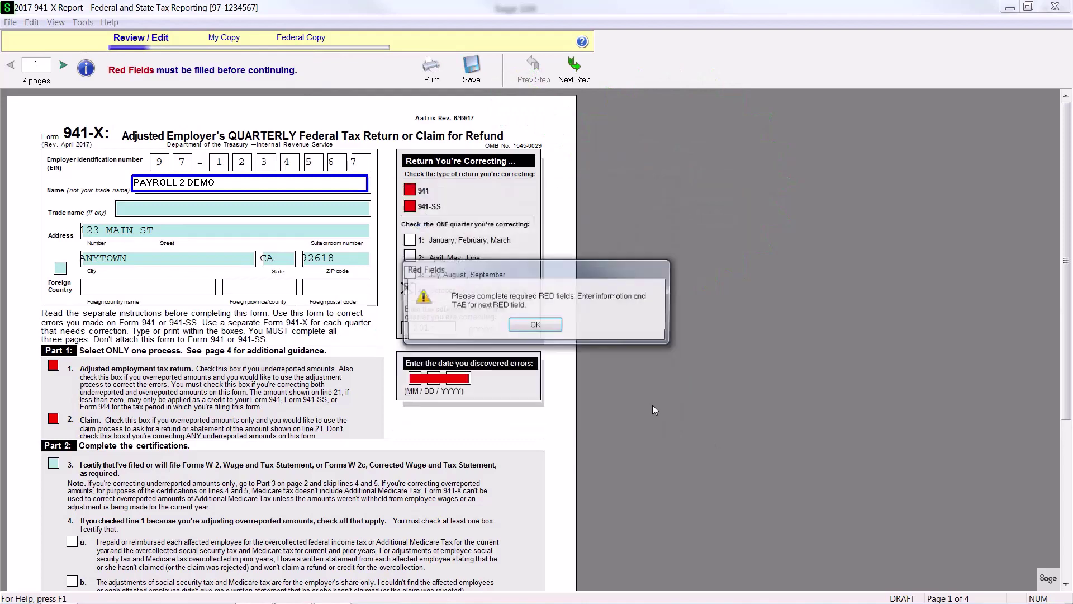
click(557, 326)
- Mark the return as a 941 correction, discovered 10/26/2017, check line 1, and reach page 3
click(410, 189)
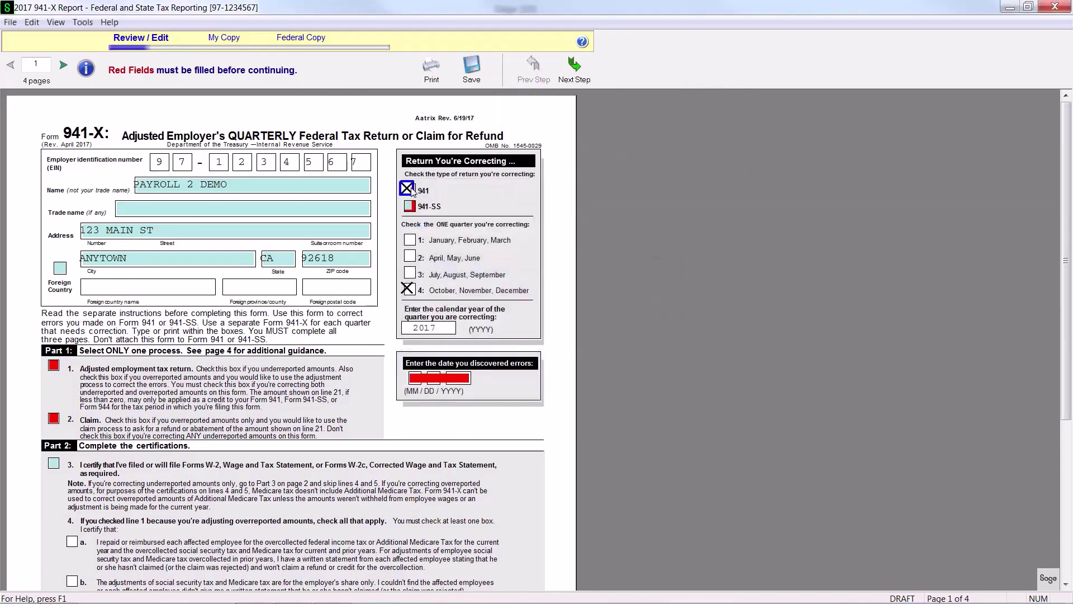
click(403, 375)
click(473, 378)
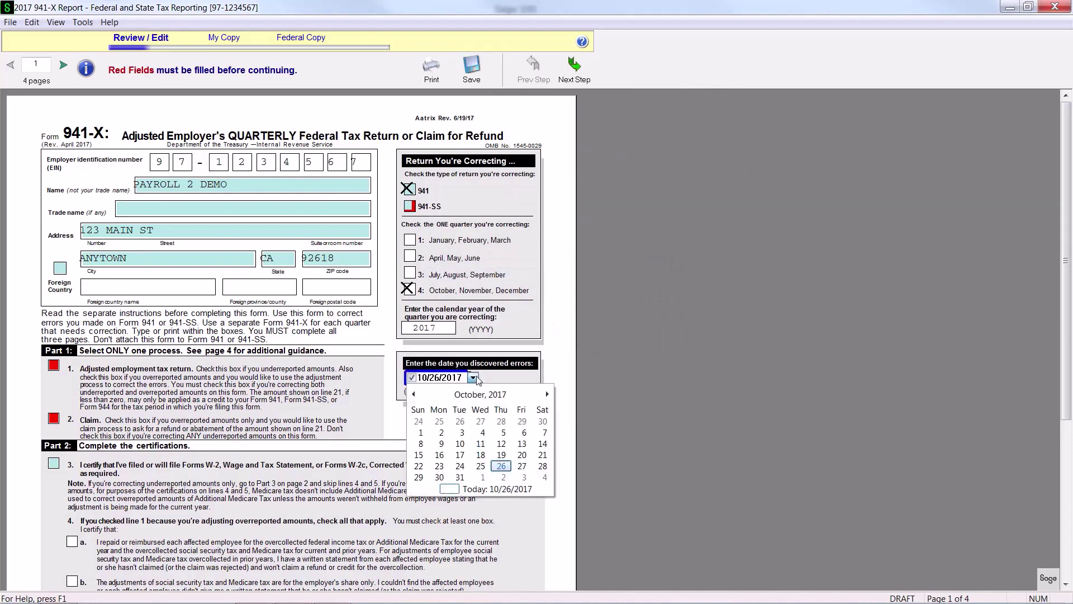
click(500, 467)
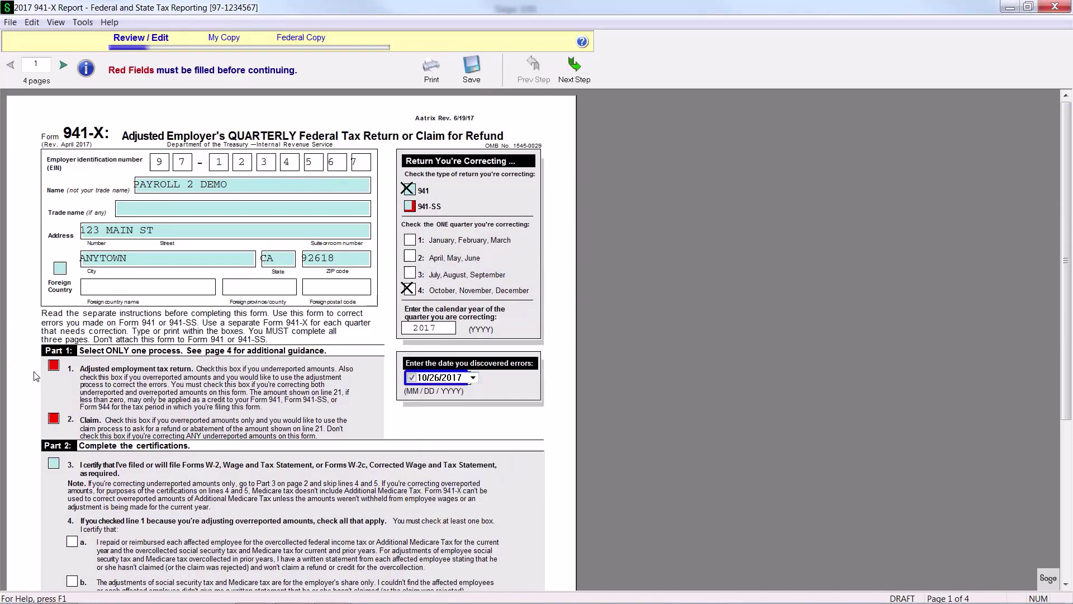
click(50, 365)
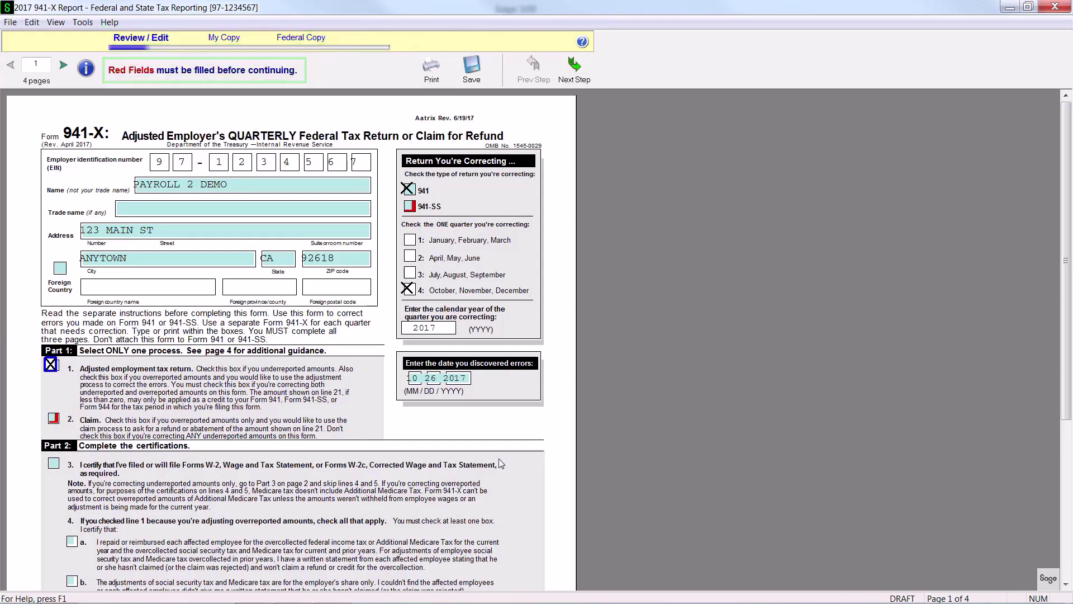
click(63, 66)
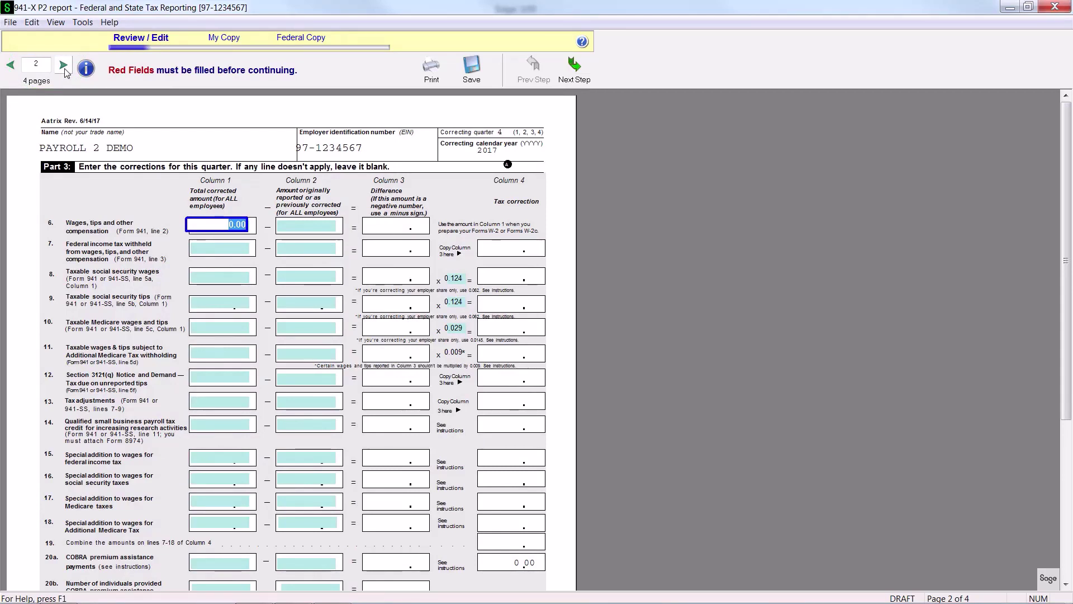
click(64, 67)
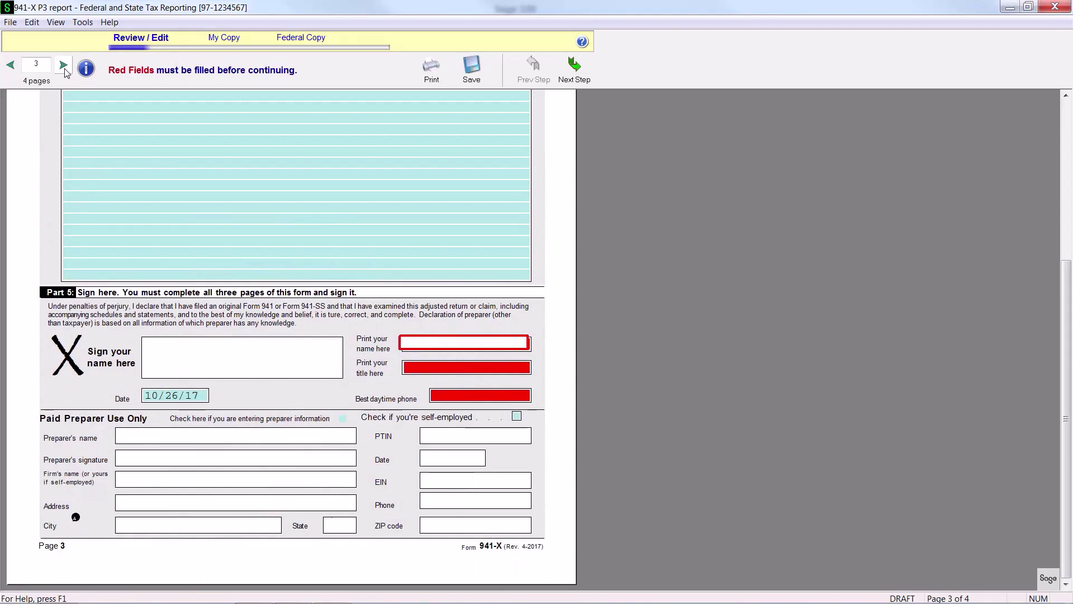